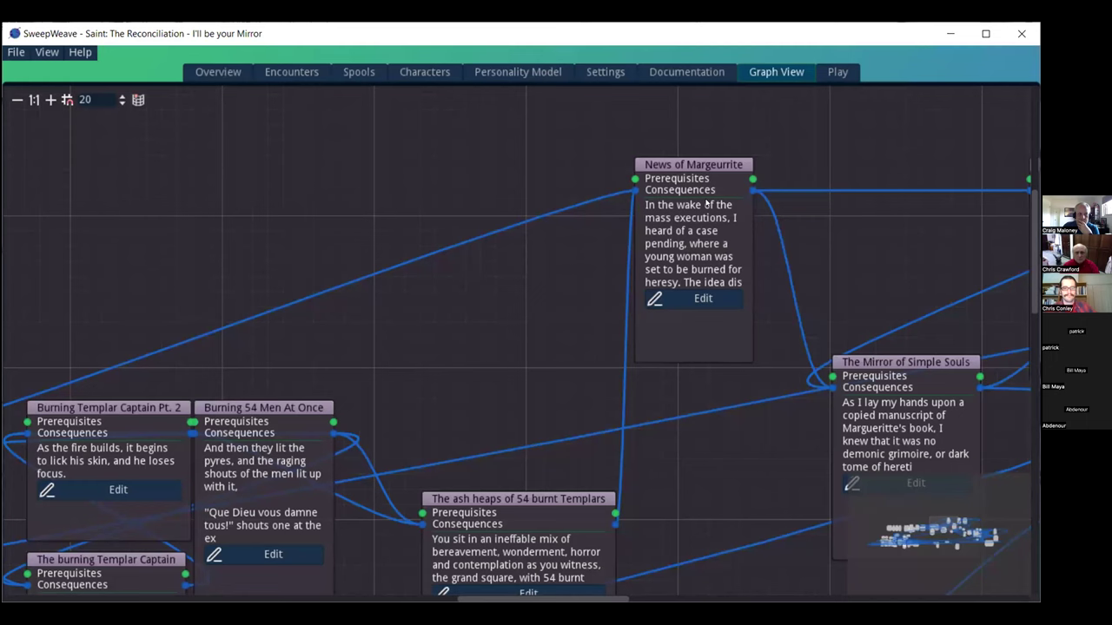
# Open the Second Meeting Margueritte encounter from the graph and view the reactions of its Argue Theology option
pyautogui.scroll(-2, 463, 316)
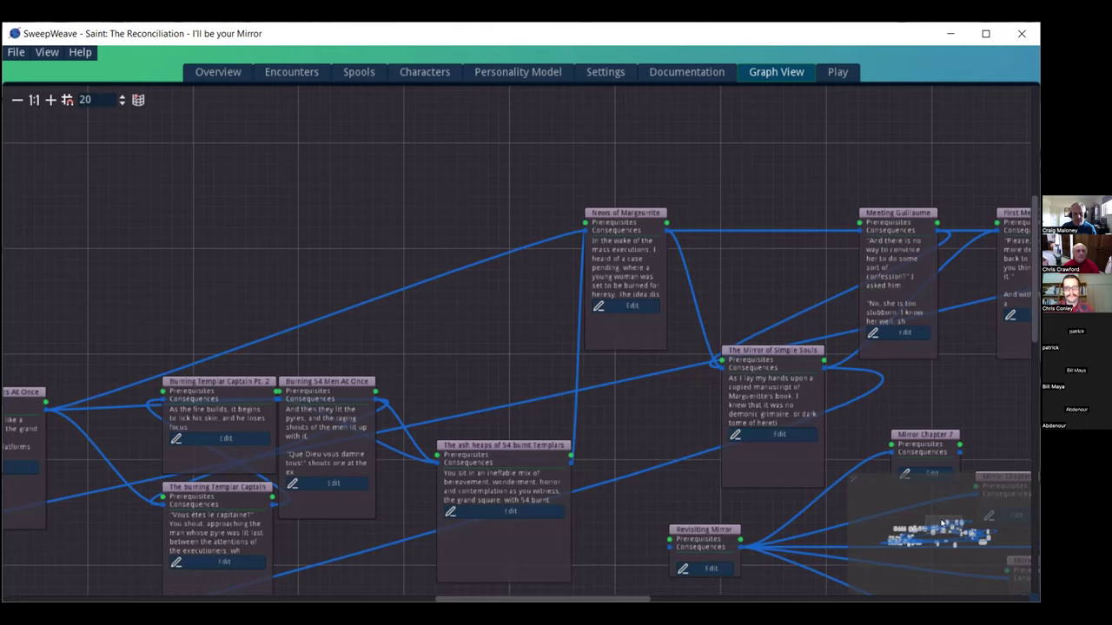
pyautogui.scroll(3, 948, 526)
pyautogui.moveTo(948, 526); pyautogui.dragTo(979, 537)
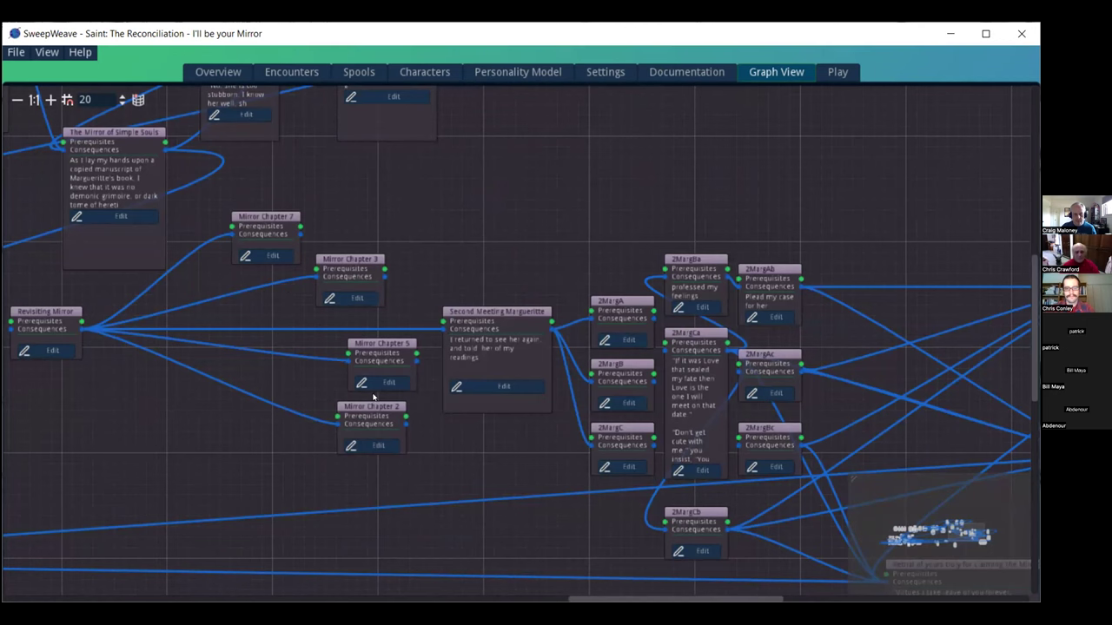
pyautogui.click(970, 534)
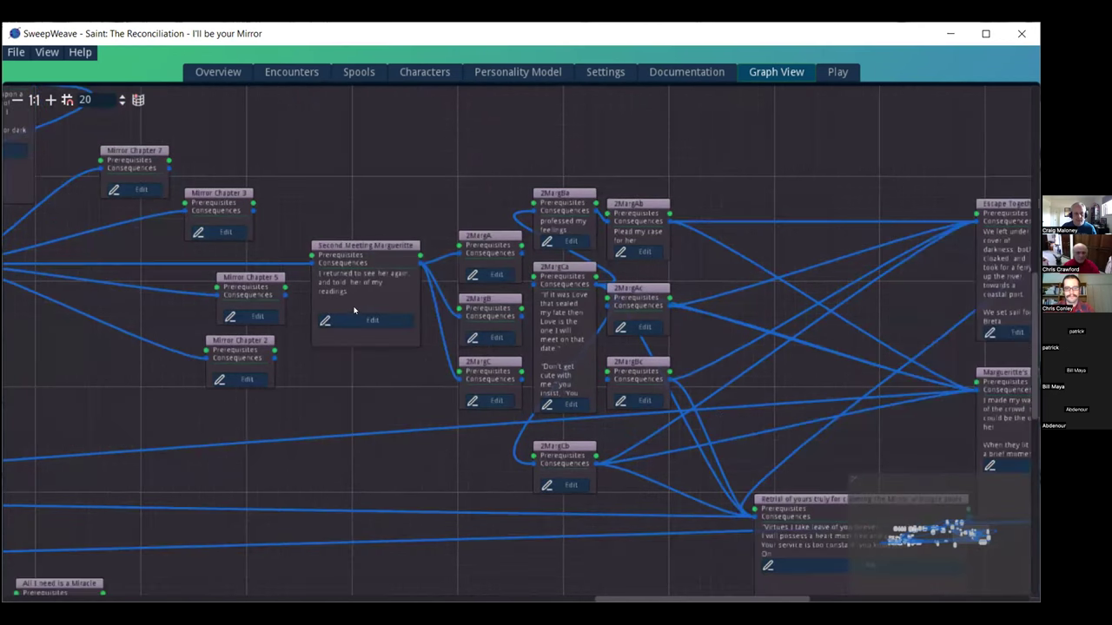
pyautogui.click(367, 316)
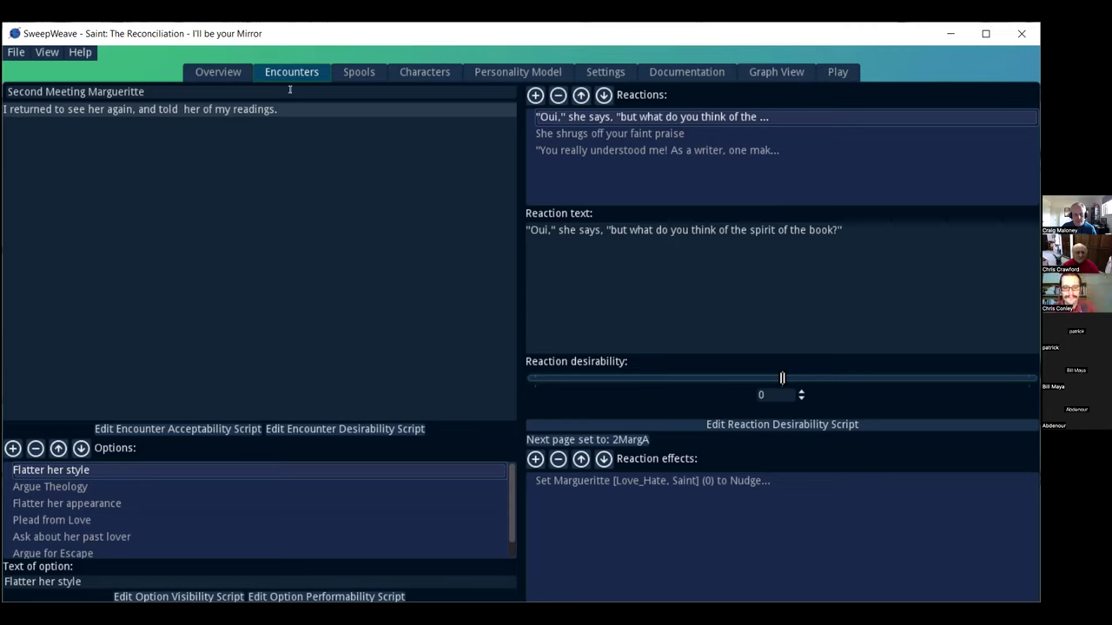
pyautogui.click(61, 487)
pyautogui.scroll(-1, 54, 526)
pyautogui.scroll(1, 66, 521)
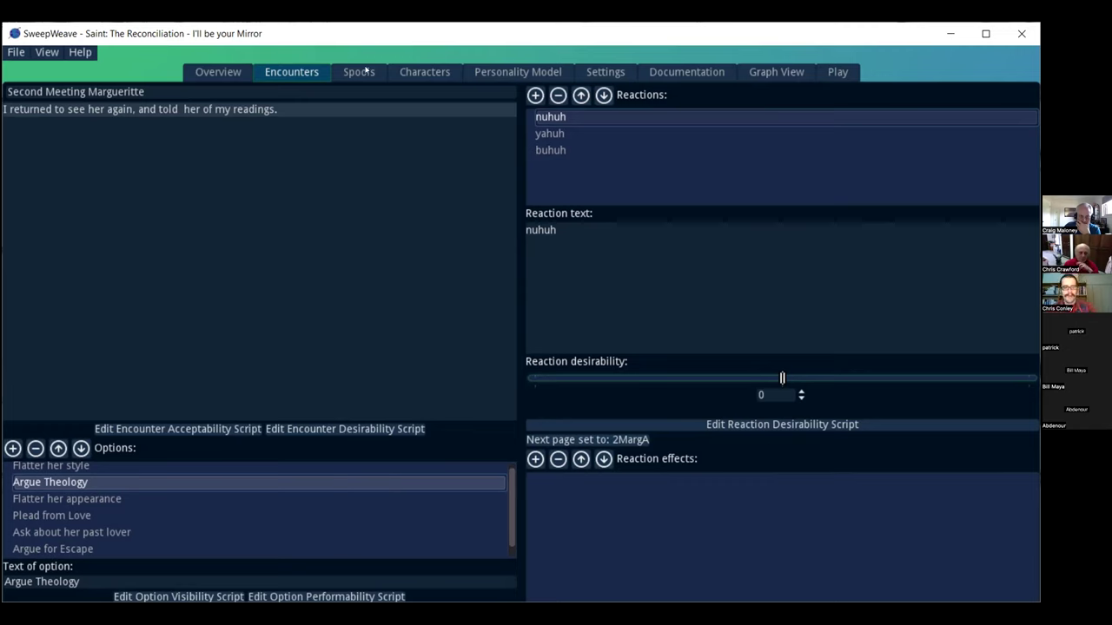
# View the 2MargA, 2MargB and 2MargC encounters one after another by opening each from the graph
pyautogui.click(773, 72)
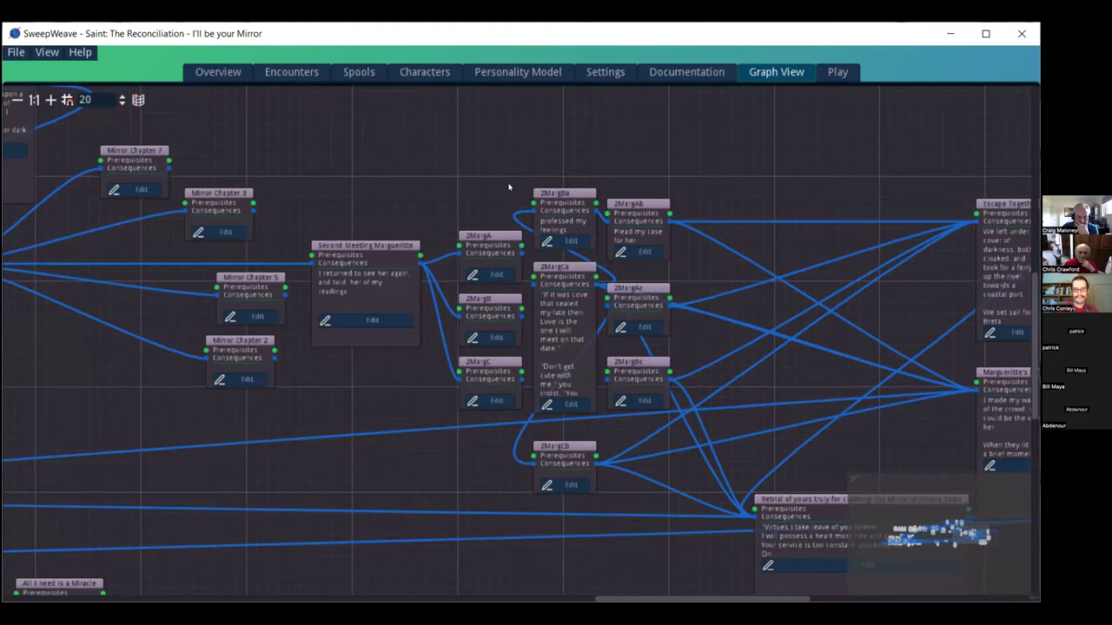
pyautogui.click(496, 274)
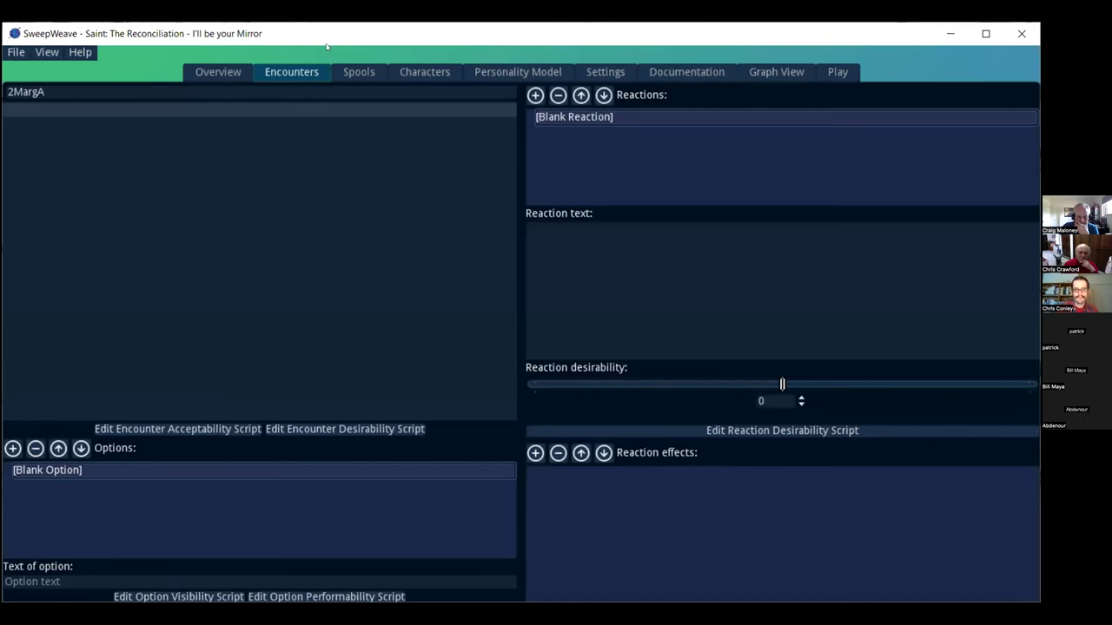
pyautogui.click(754, 75)
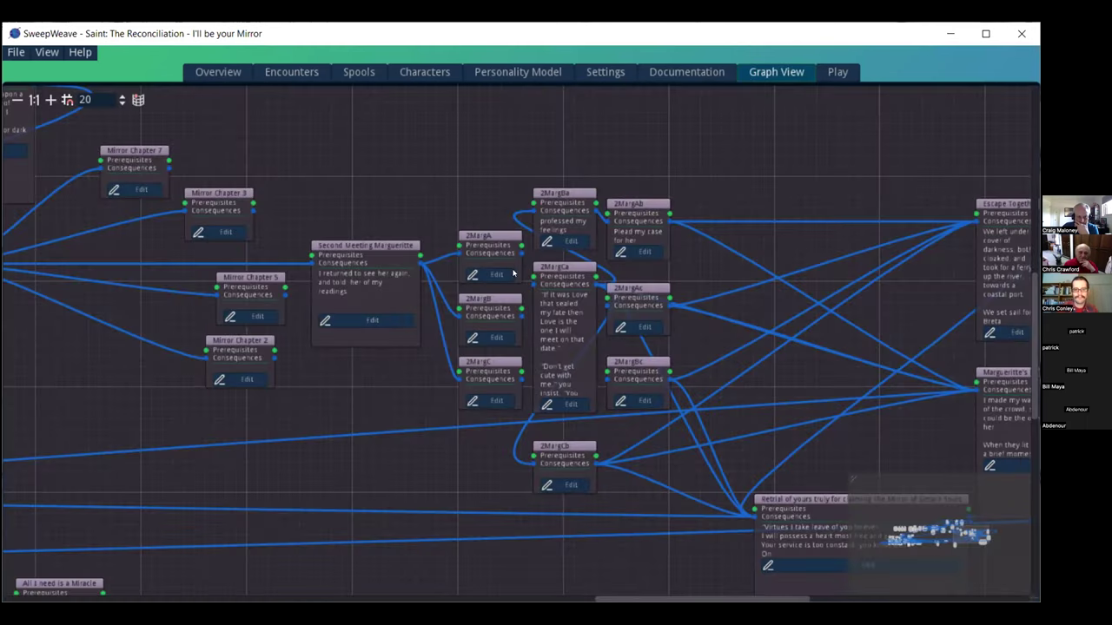
pyautogui.click(487, 330)
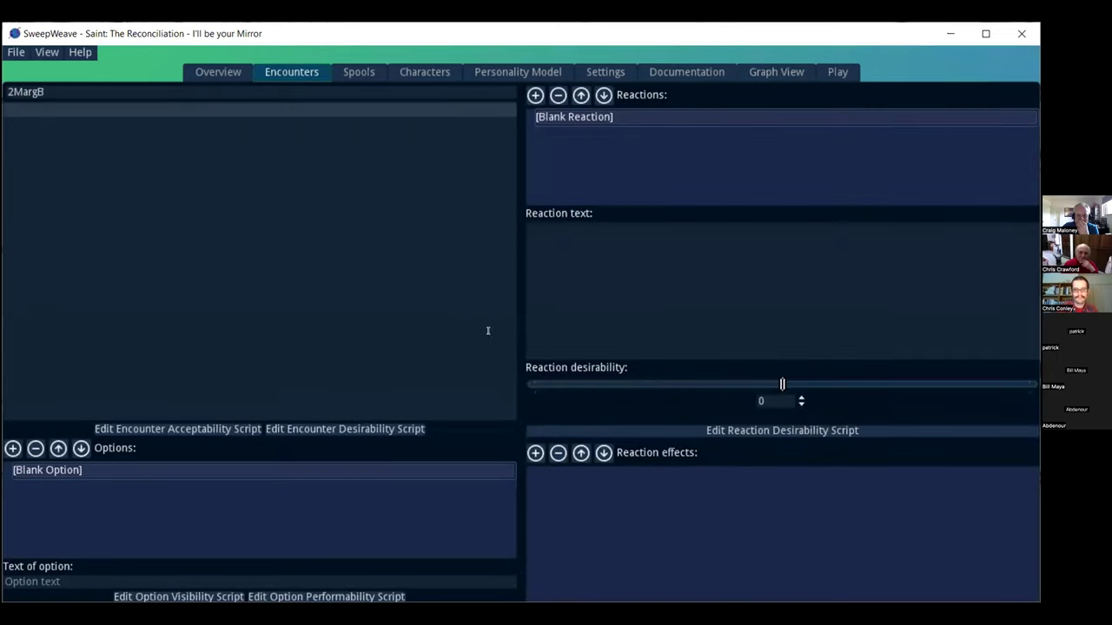
pyautogui.click(780, 72)
pyautogui.click(483, 400)
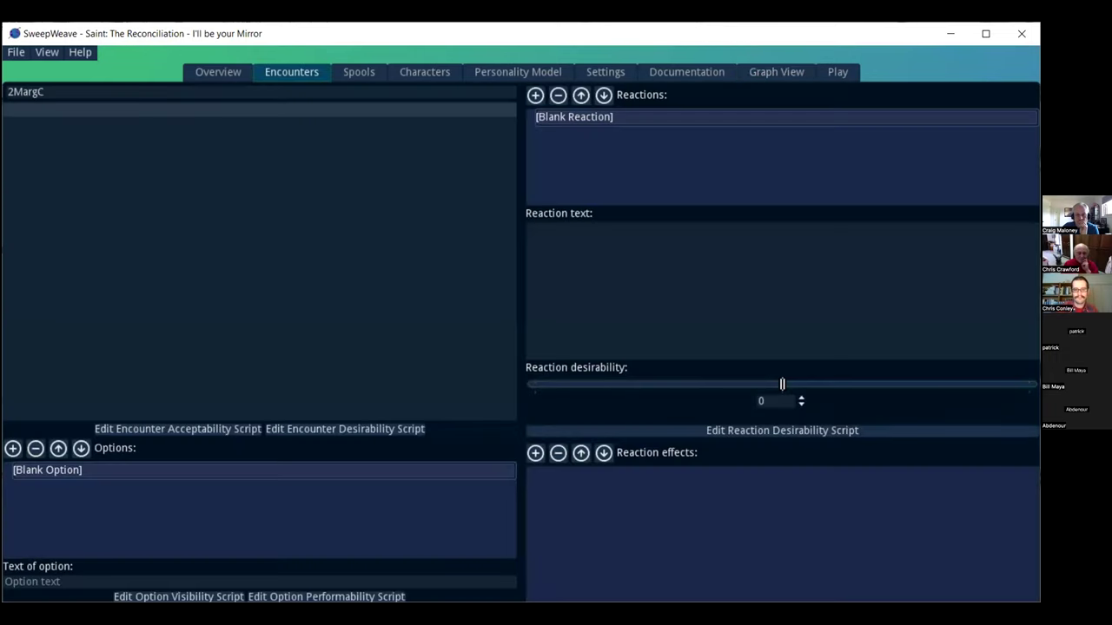
# View the contents of the 2MargBa and 2MargCa encounters by opening each from the graph
pyautogui.click(762, 72)
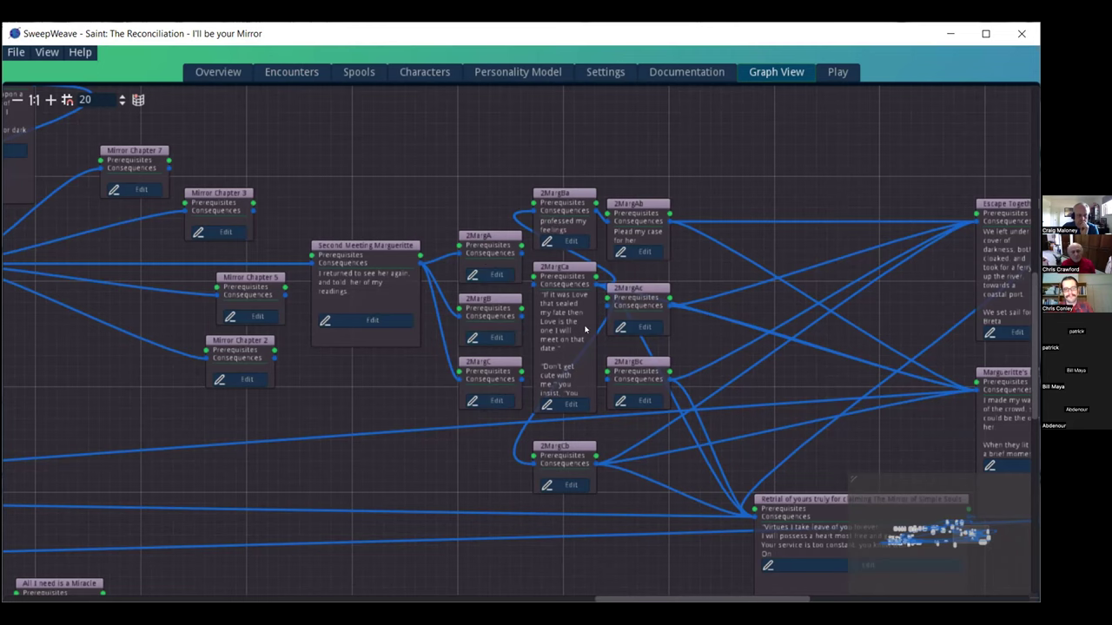
pyautogui.click(566, 220)
pyautogui.click(570, 239)
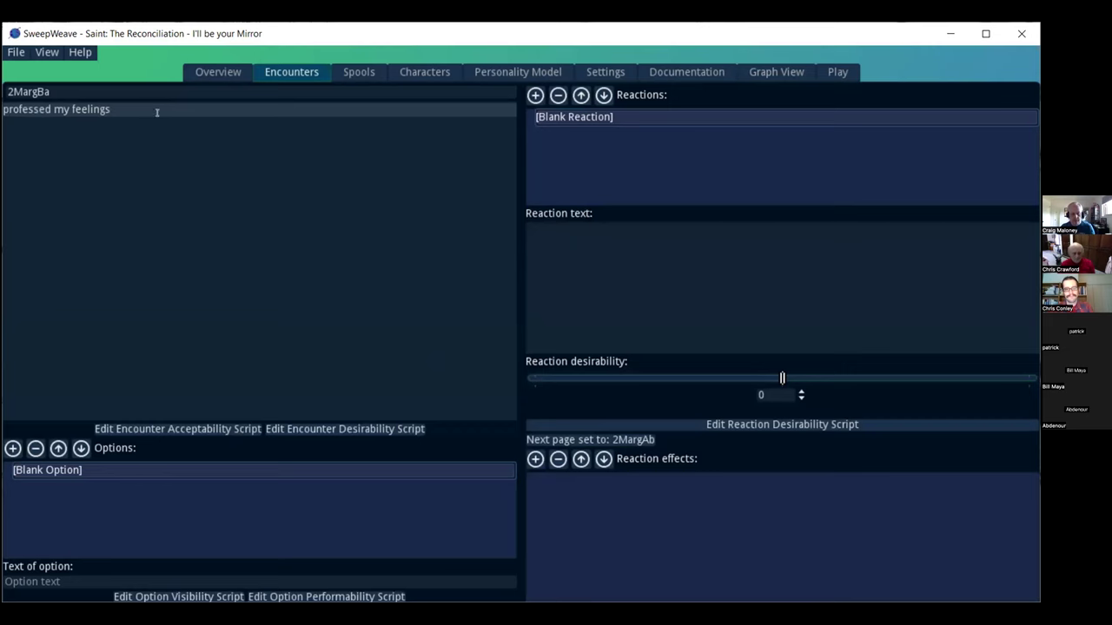
pyautogui.click(777, 71)
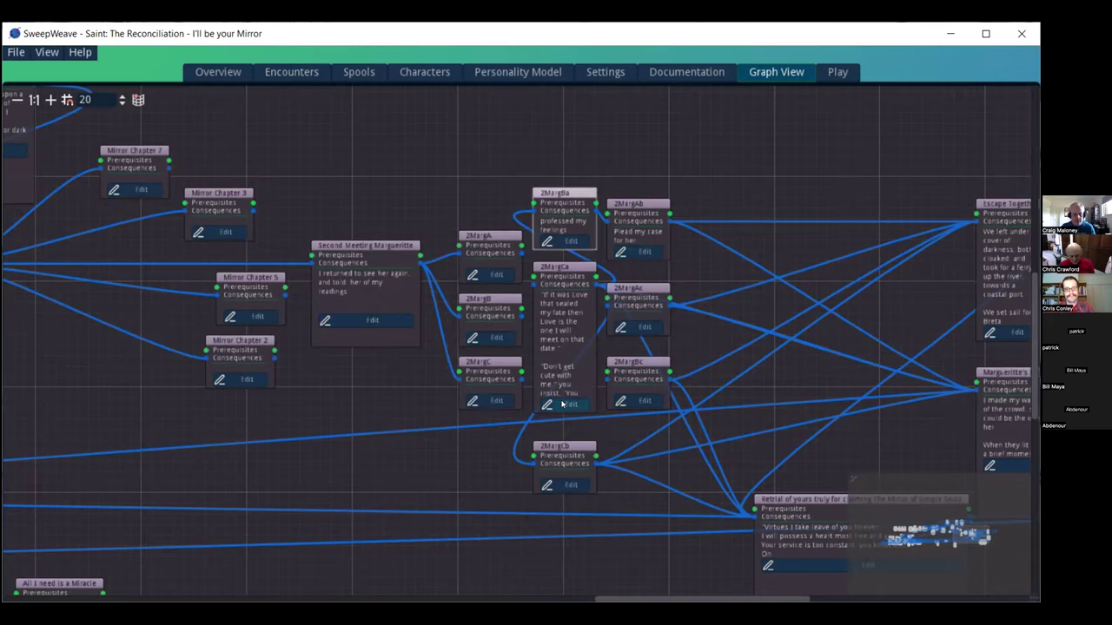
pyautogui.click(570, 405)
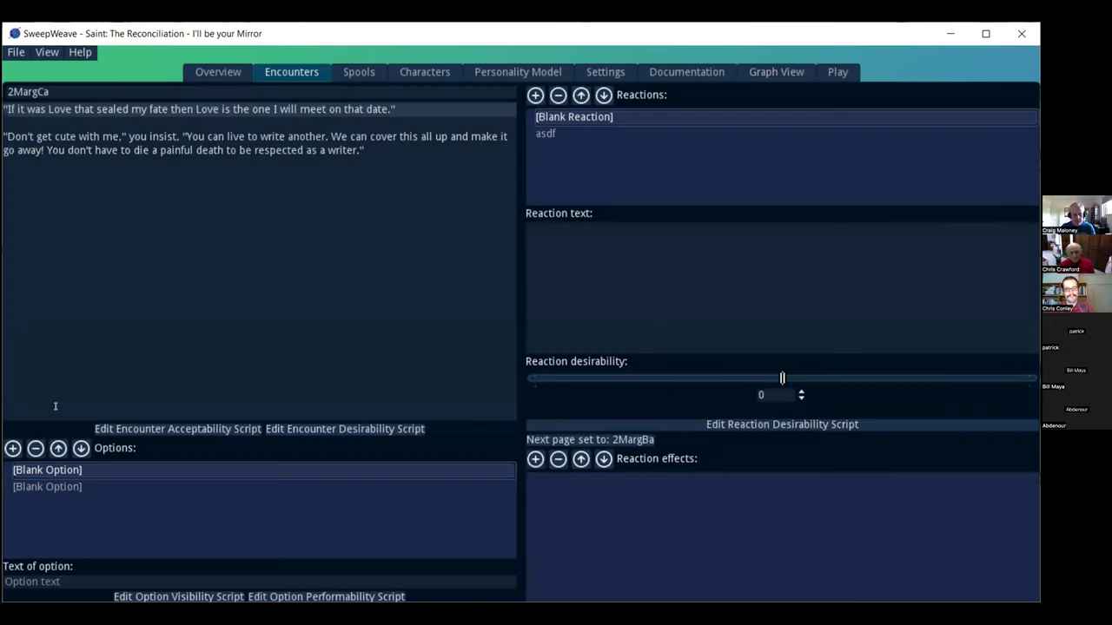
# Examine the encounter graph from the Margueritte branches and their endings to the retrial, reconciliation and opening dream encounters
pyautogui.click(756, 76)
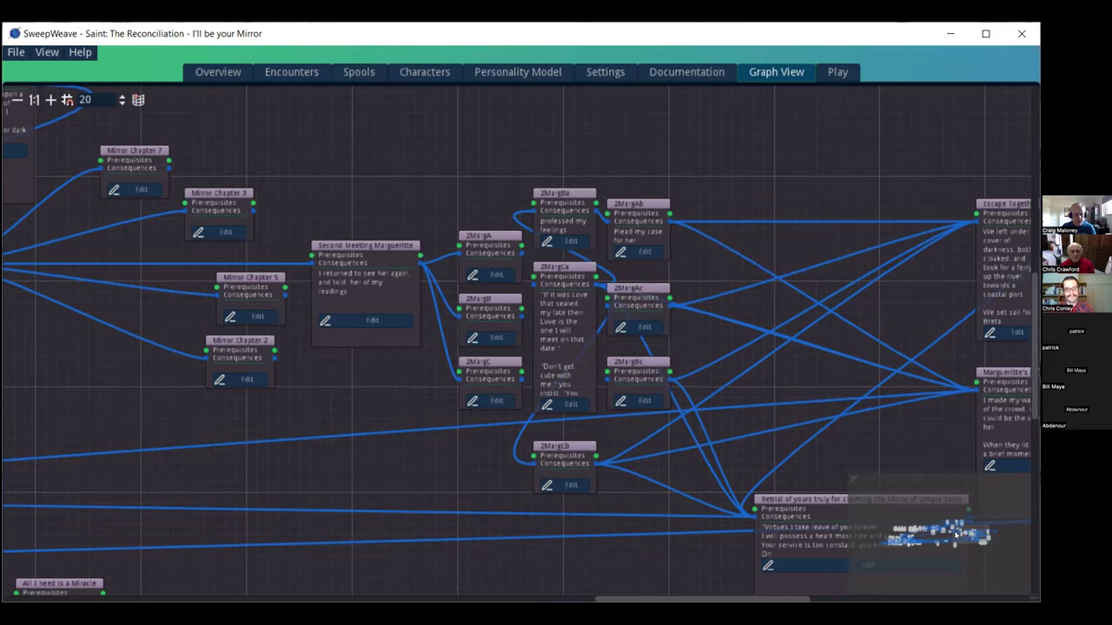
pyautogui.hscroll(-6, 956, 535)
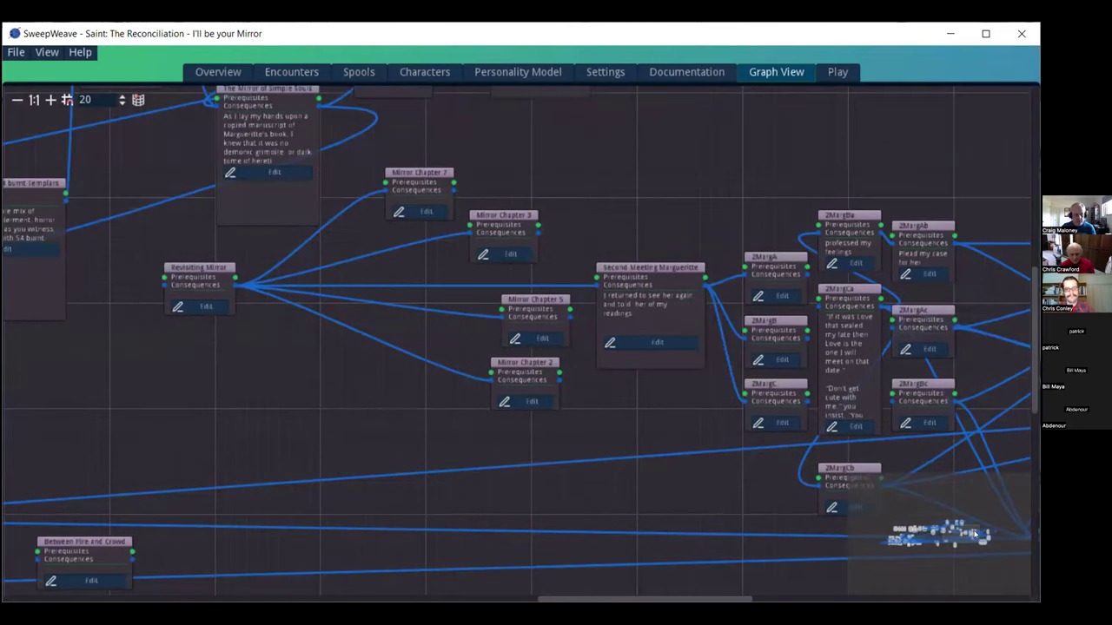
pyautogui.hscroll(9, 974, 534)
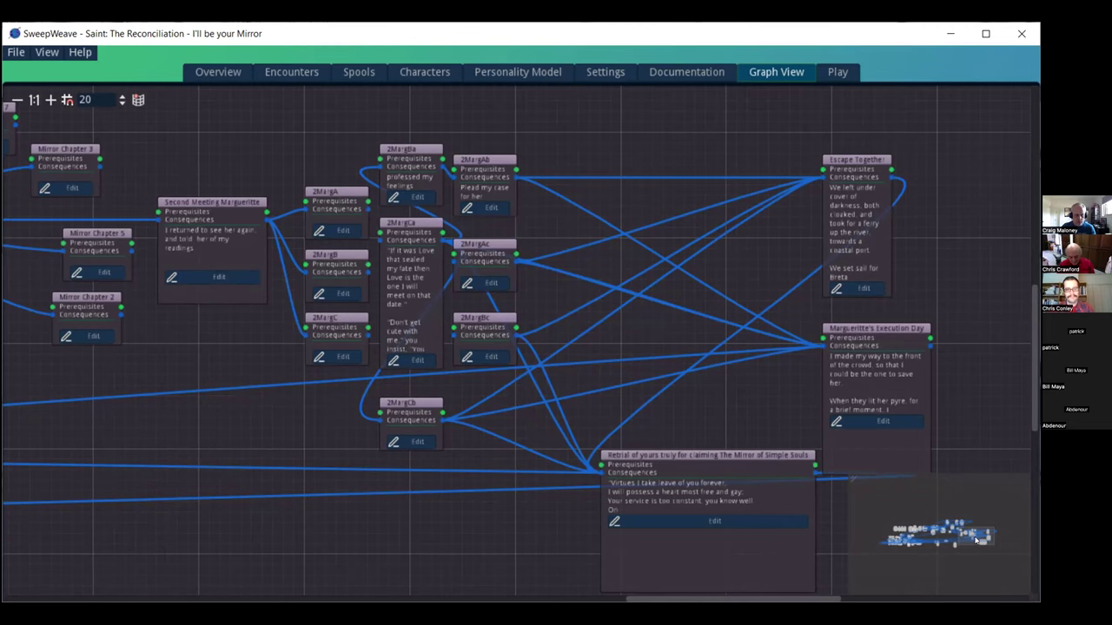
pyautogui.moveTo(958, 544); pyautogui.dragTo(858, 469)
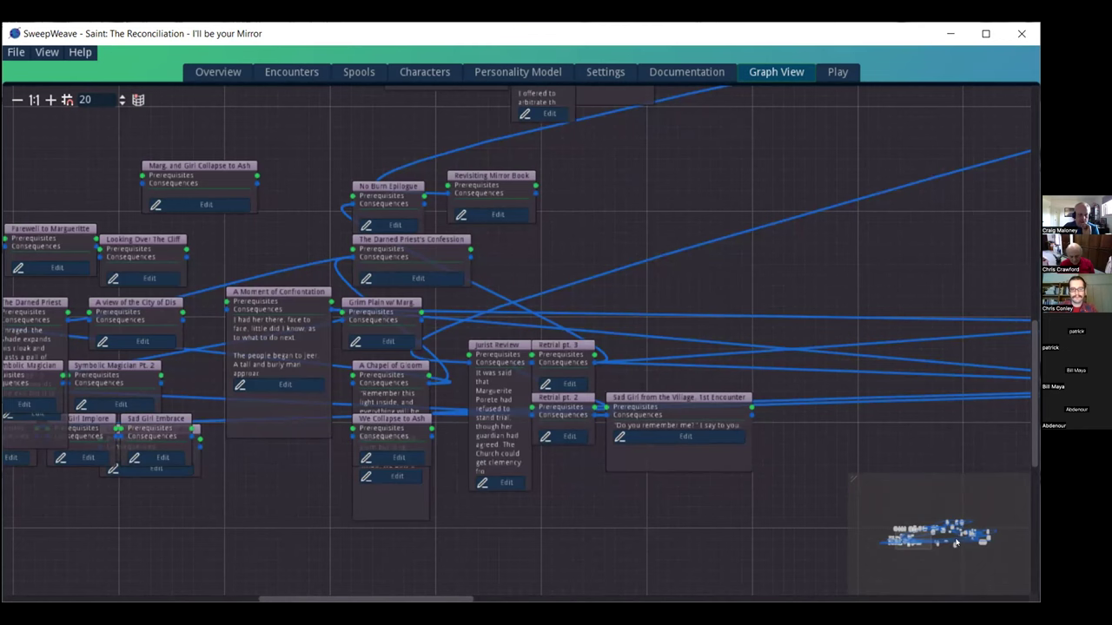
pyautogui.moveTo(926, 541)
pyautogui.mouseDown()
pyautogui.moveTo(947, 541)
pyautogui.moveTo(938, 539)
pyautogui.mouseUp()
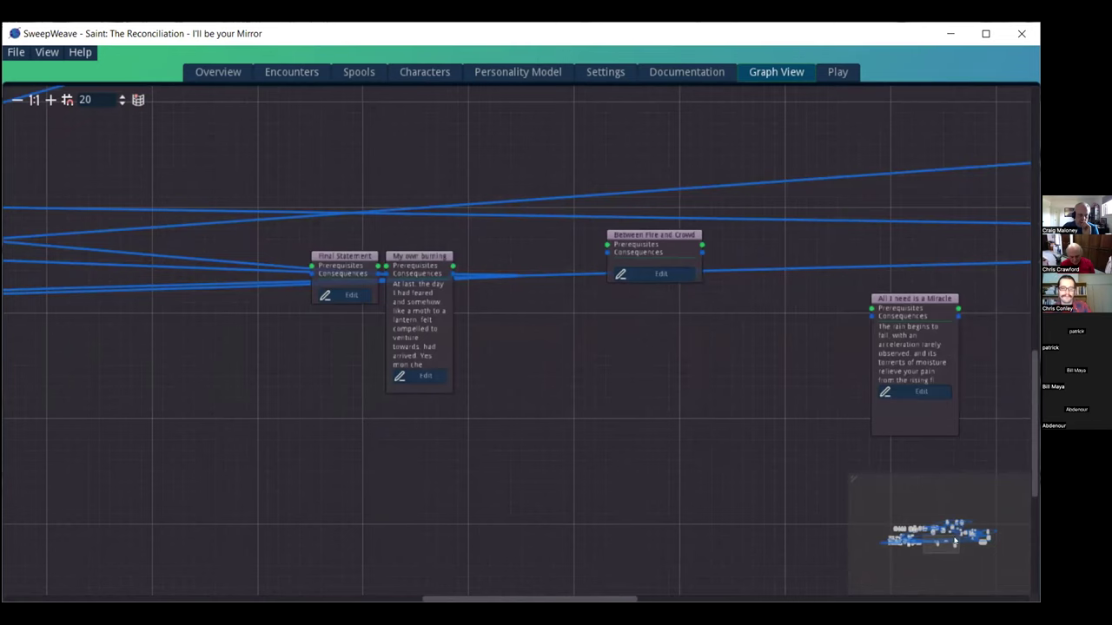
pyautogui.moveTo(669, 234); pyautogui.dragTo(62, 137)
pyautogui.moveTo(910, 298); pyautogui.dragTo(140, 129)
pyautogui.moveTo(482, 352); pyautogui.dragTo(899, 540)
pyautogui.hscroll(-10, 436, 232)
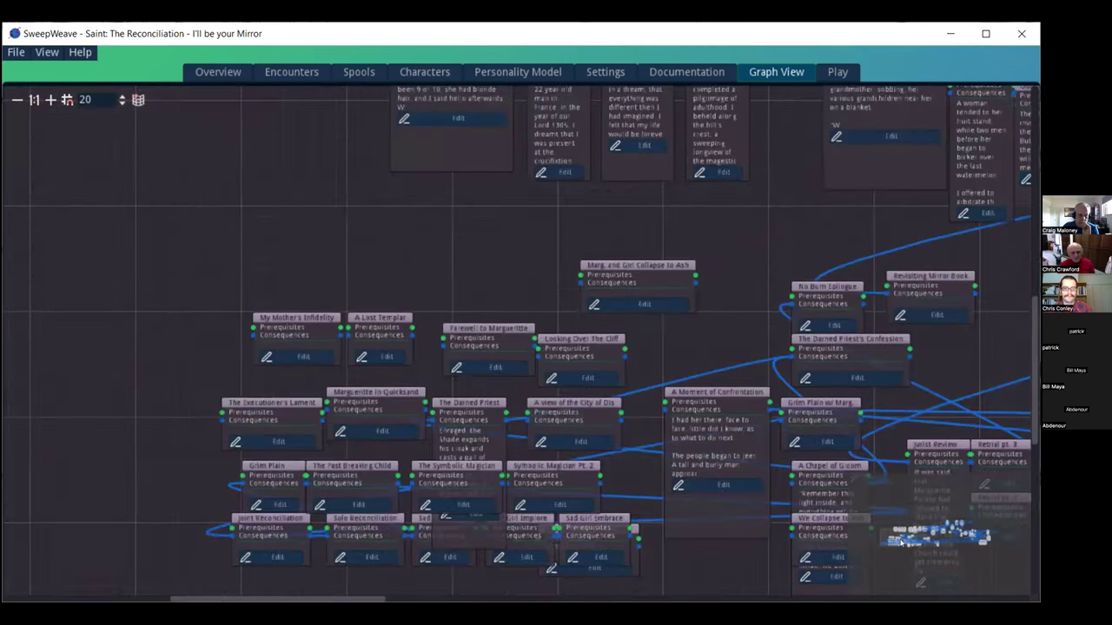
pyautogui.scroll(-1, 436, 231)
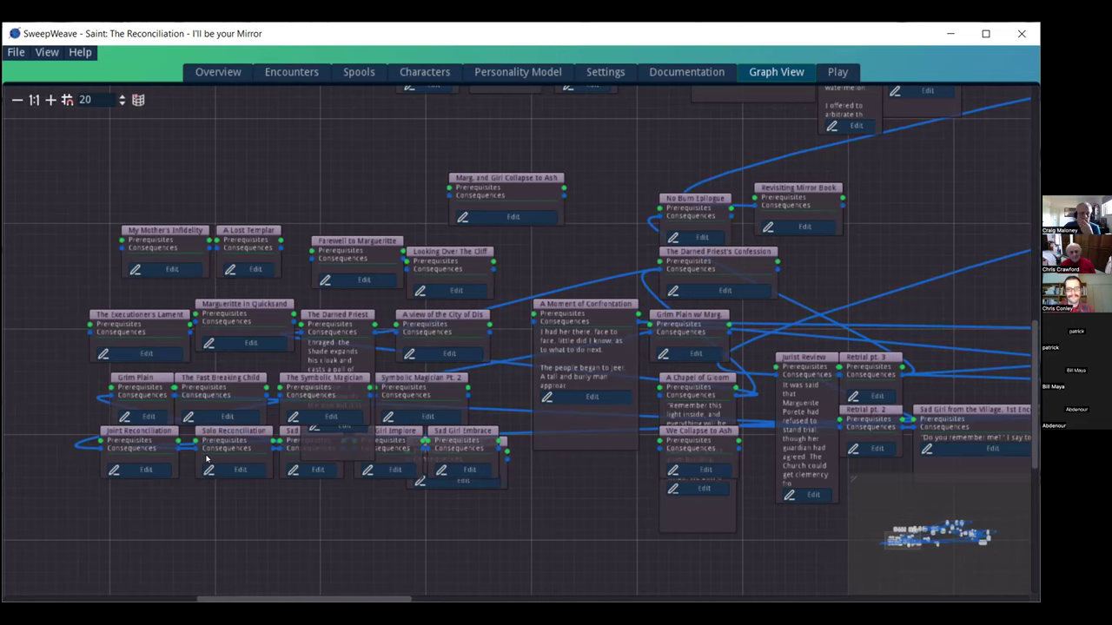
pyautogui.moveTo(921, 533); pyautogui.dragTo(916, 494)
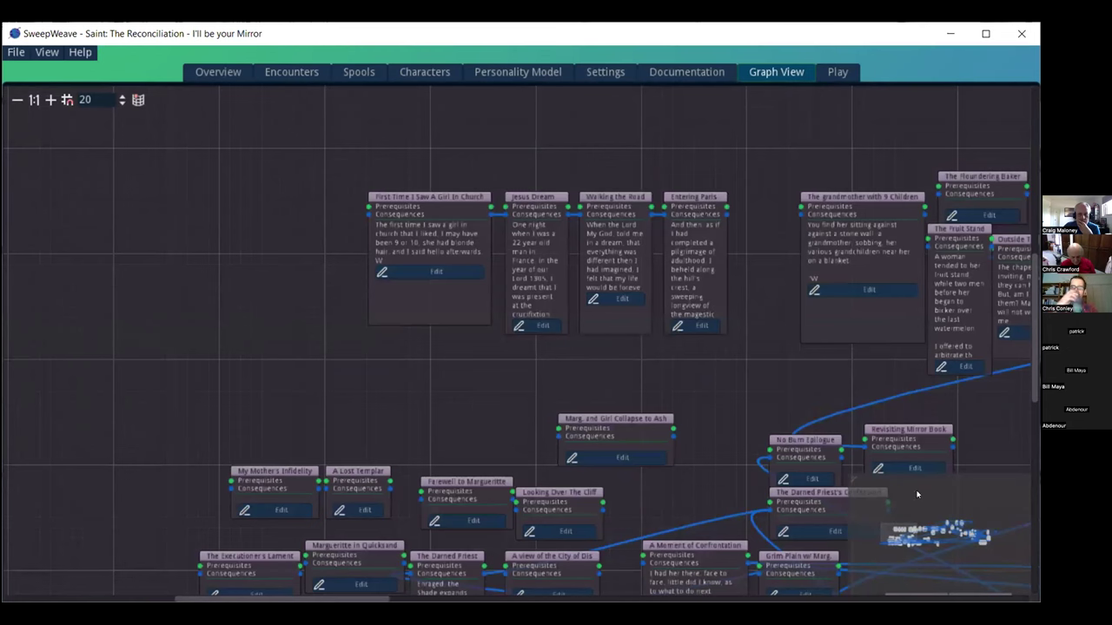
pyautogui.moveTo(919, 539); pyautogui.dragTo(902, 542)
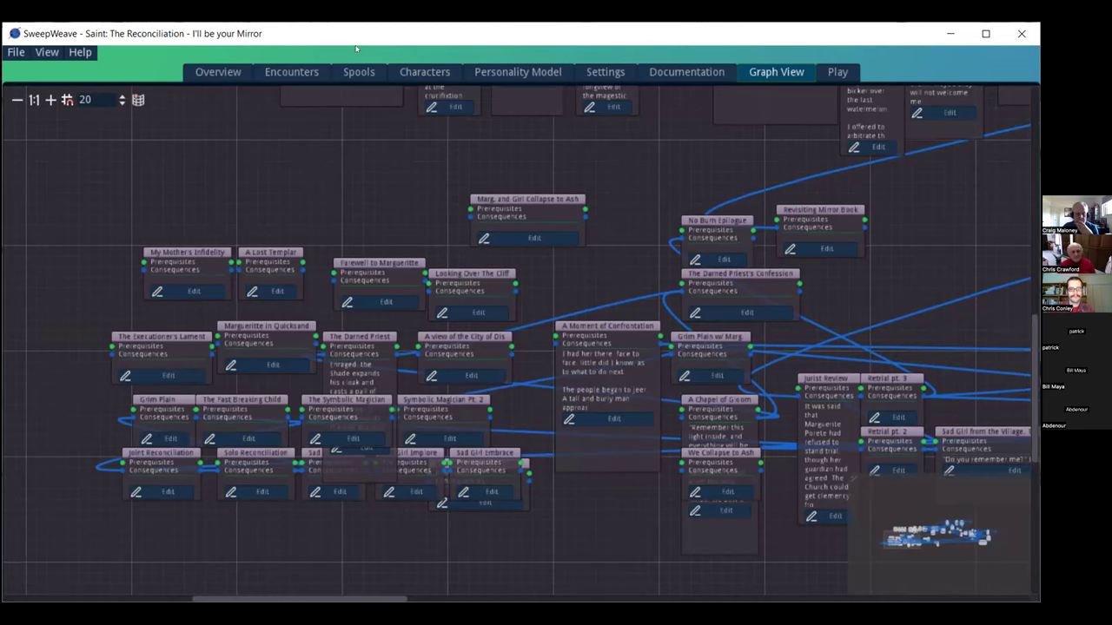
# Review the personality model's Timid_Dominant, Love_Hate, Light, Intercessions and Confessions properties
pyautogui.click(518, 71)
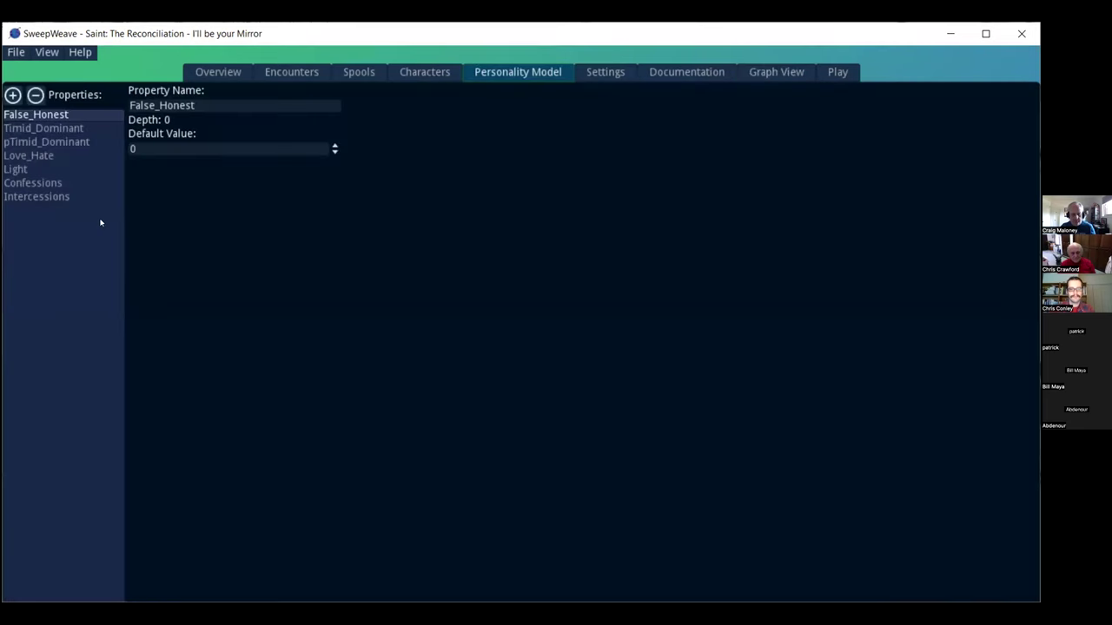
pyautogui.click(46, 127)
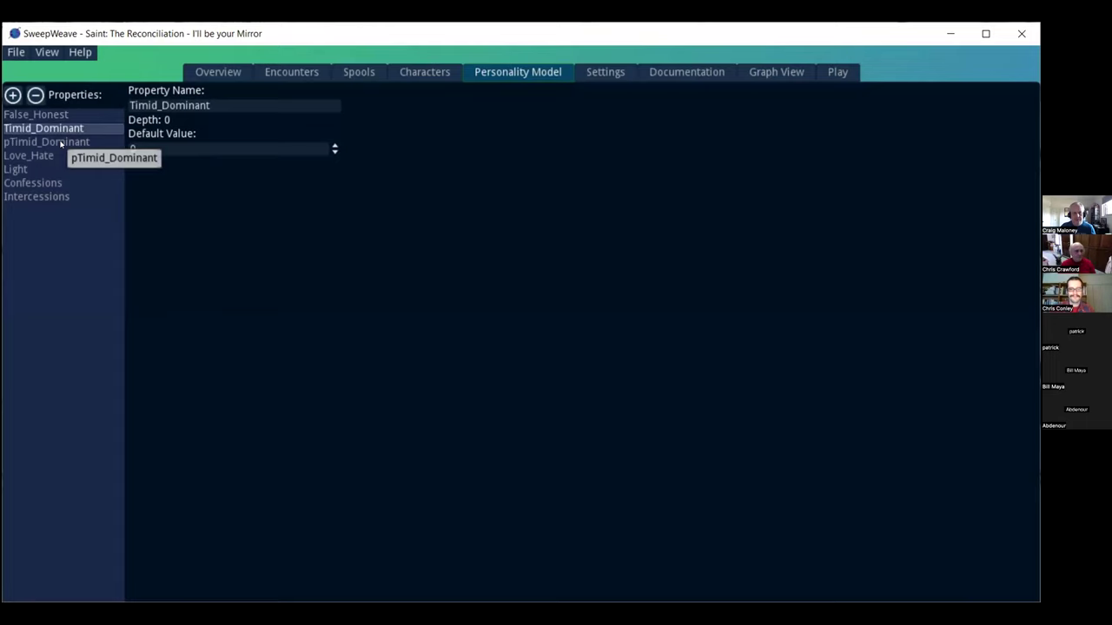
pyautogui.click(50, 158)
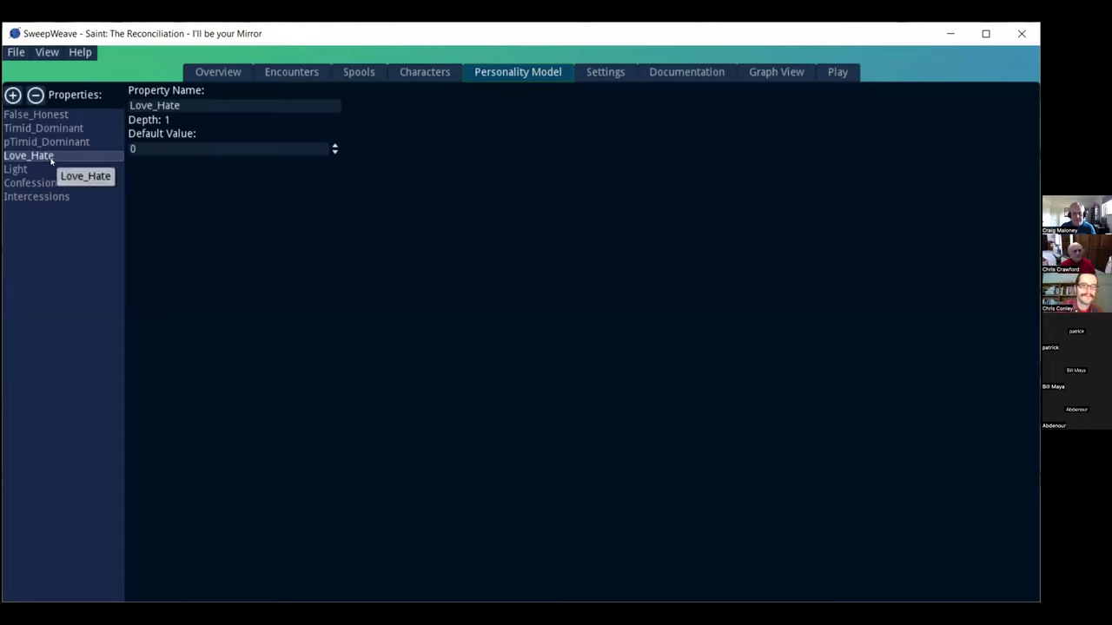
pyautogui.click(50, 170)
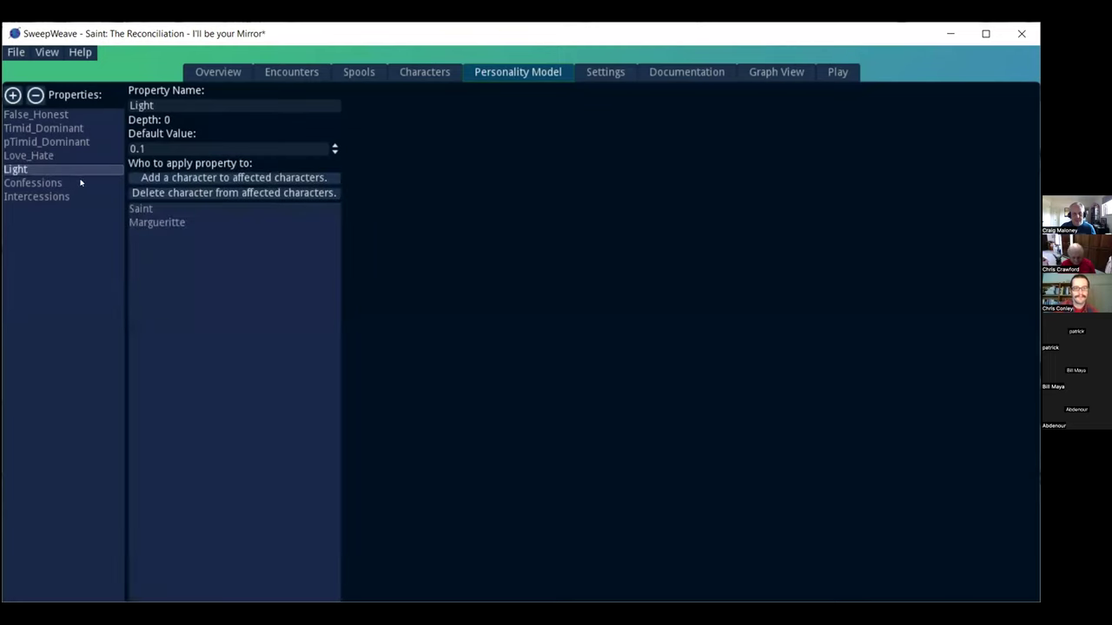
pyautogui.click(79, 183)
pyautogui.click(69, 198)
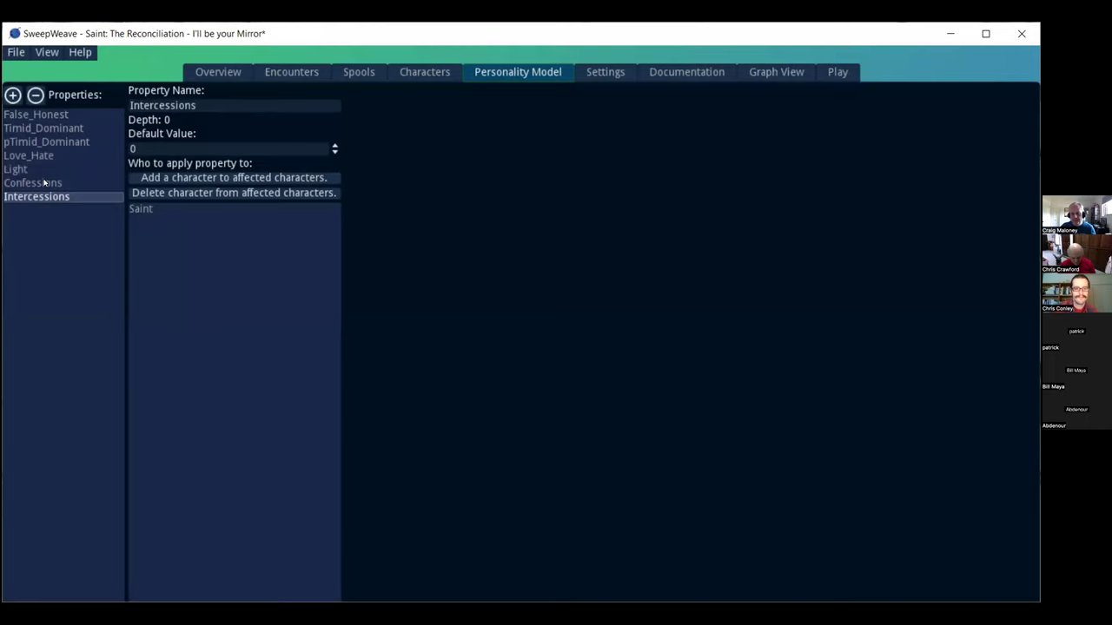
pyautogui.click(44, 183)
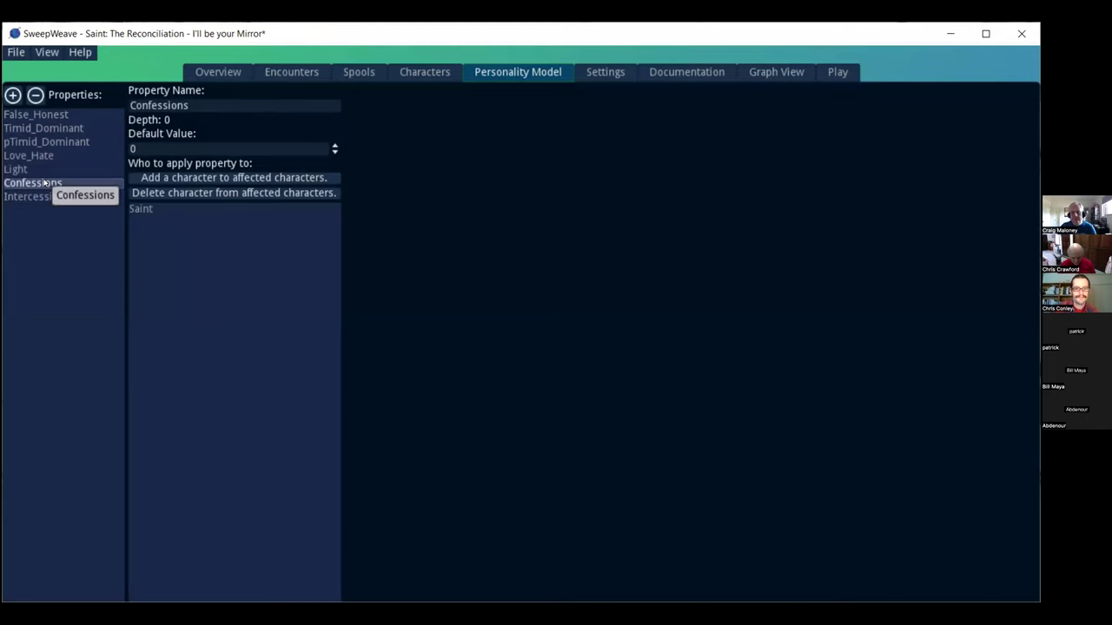